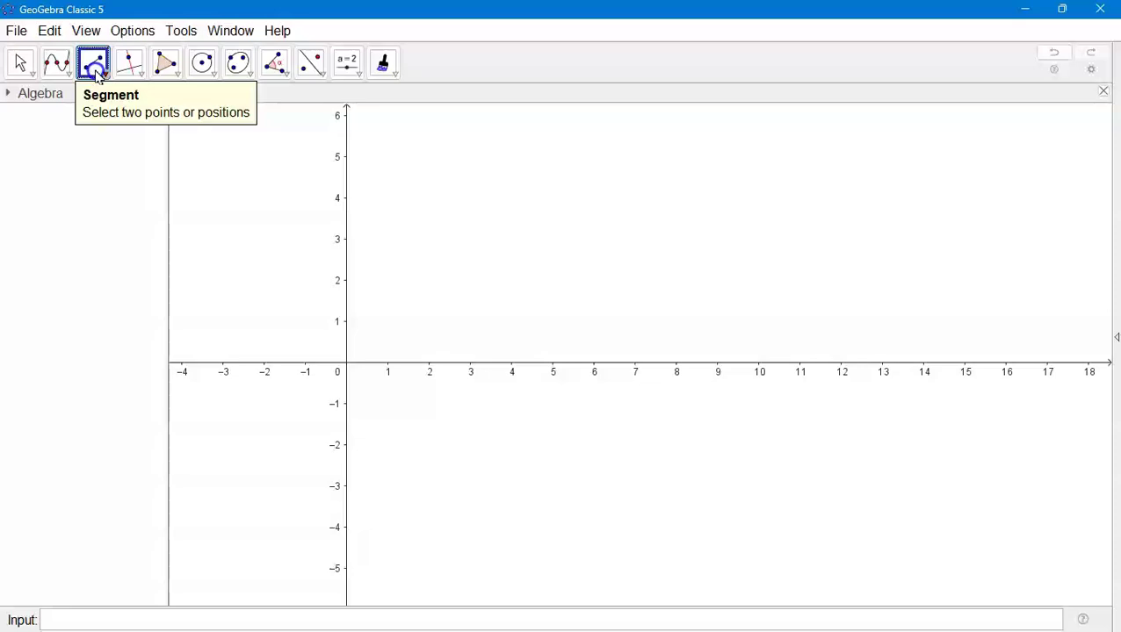
# Draw a segment from about (2.46, 2.86) to about (9.02, 2.8)
pyautogui.click(95, 70)
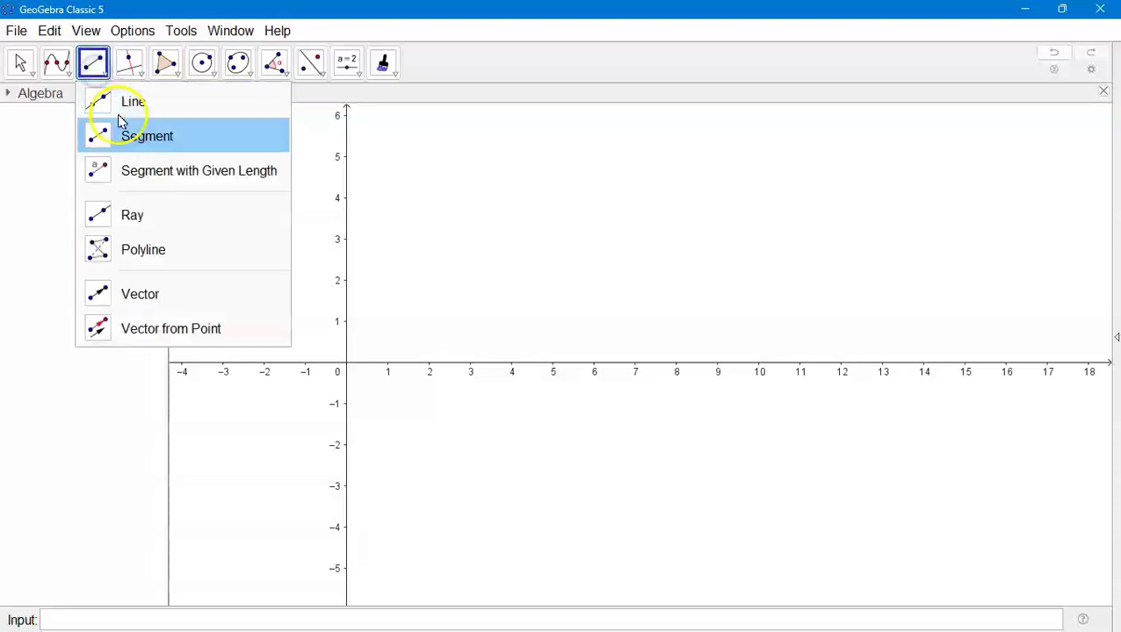
pyautogui.click(145, 139)
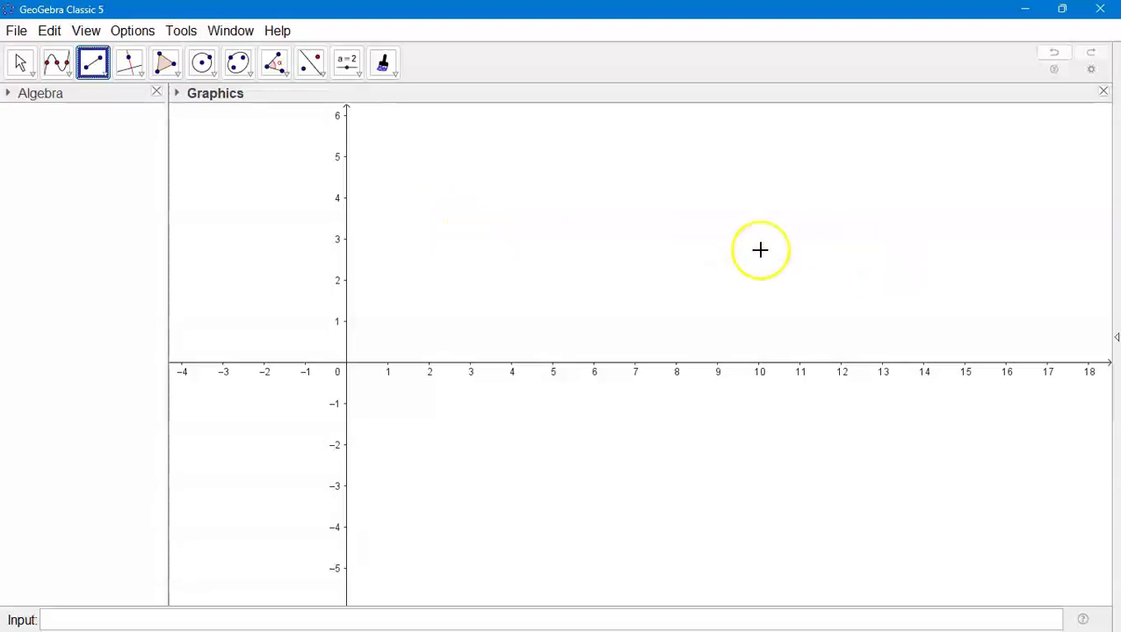
pyautogui.click(448, 245)
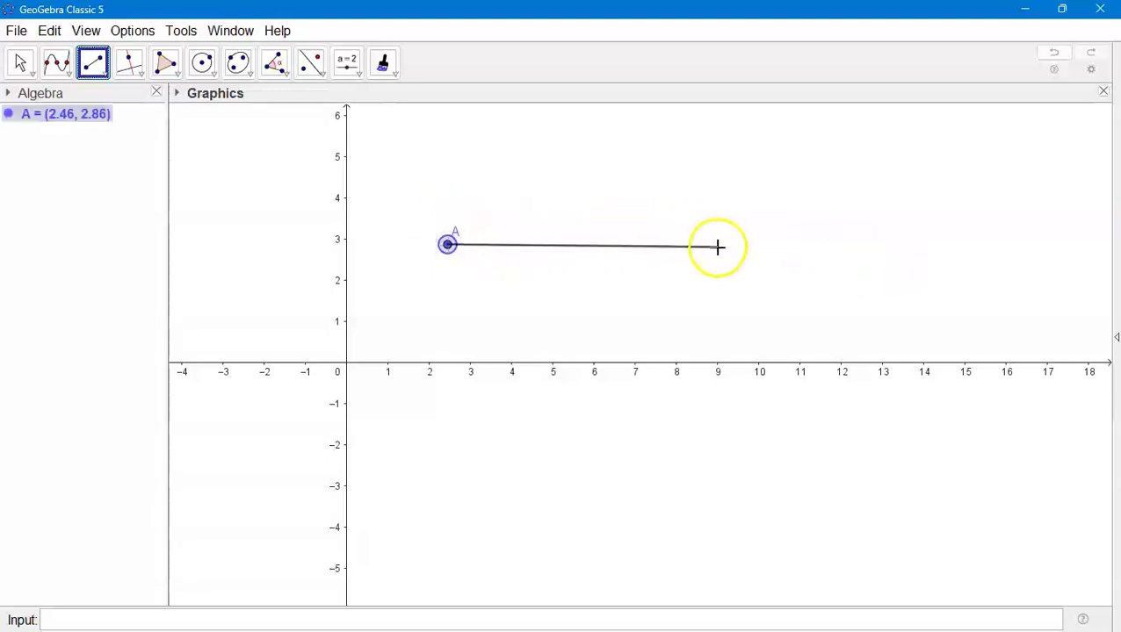
pyautogui.click(719, 247)
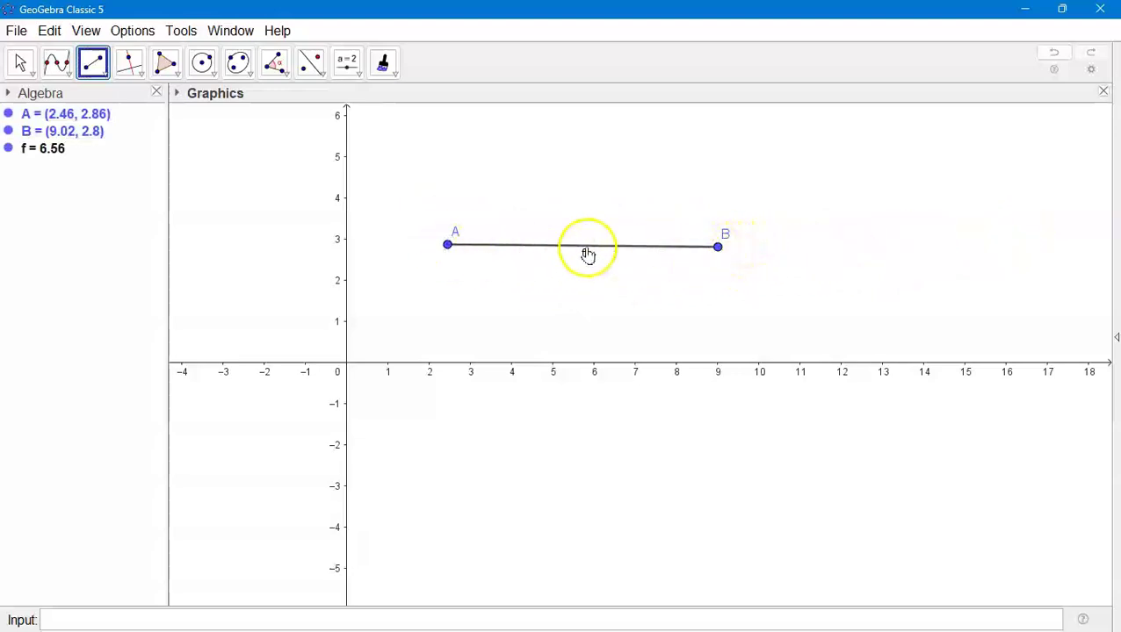
# Label points A and B with name and value, and move both labels above their points
pyautogui.click(179, 95)
pyautogui.click(20, 63)
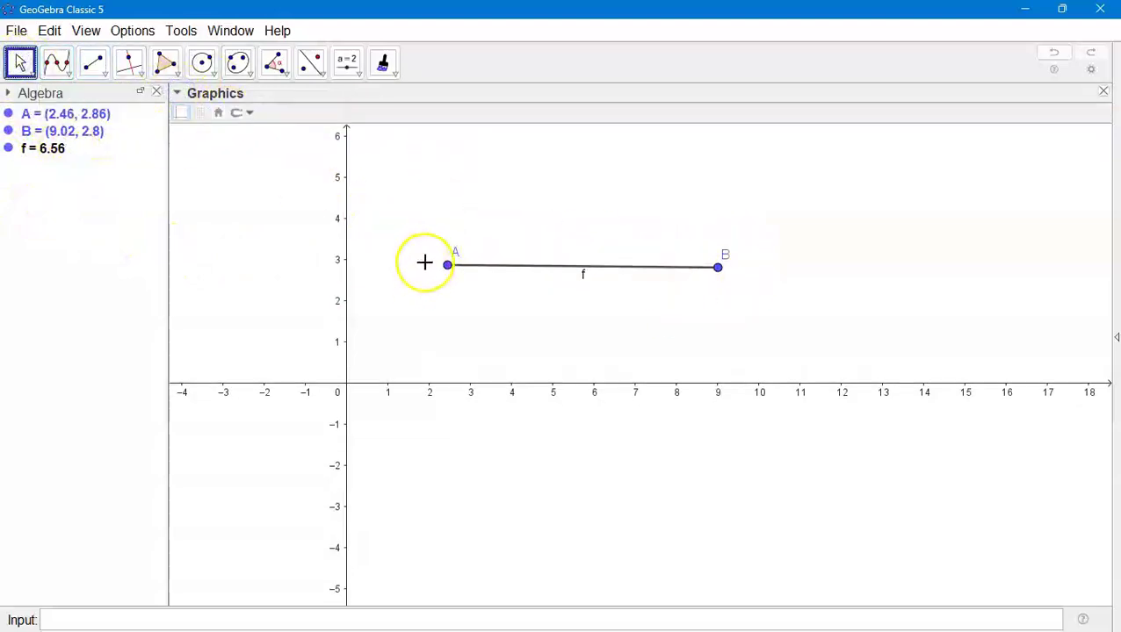
pyautogui.click(447, 264)
pyautogui.click(256, 119)
pyautogui.click(272, 173)
pyautogui.click(716, 265)
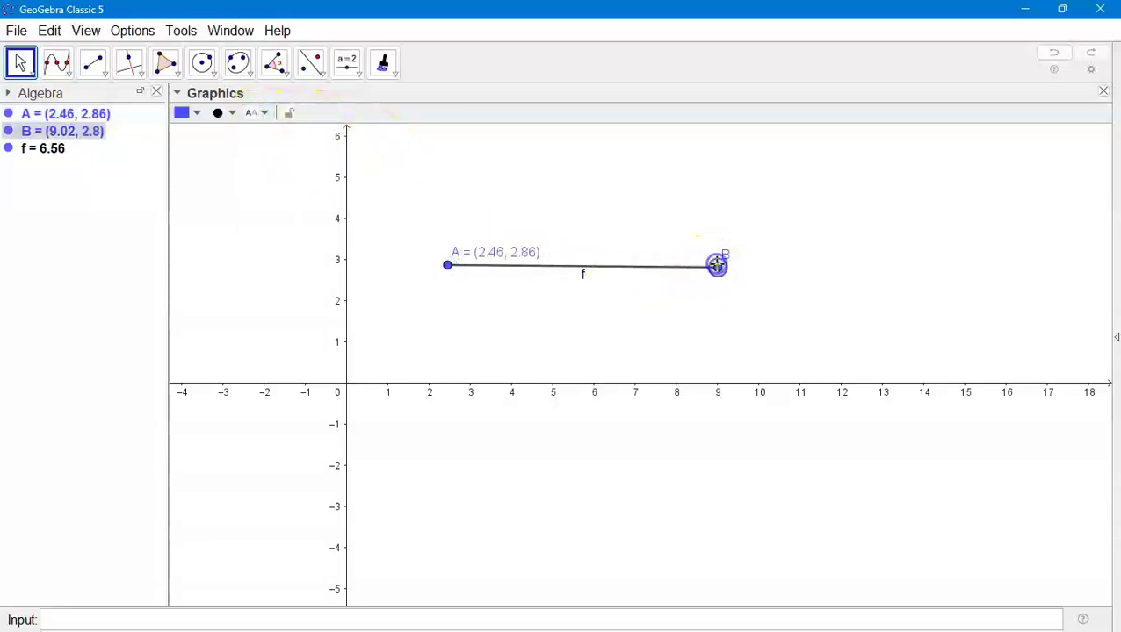
pyautogui.click(252, 114)
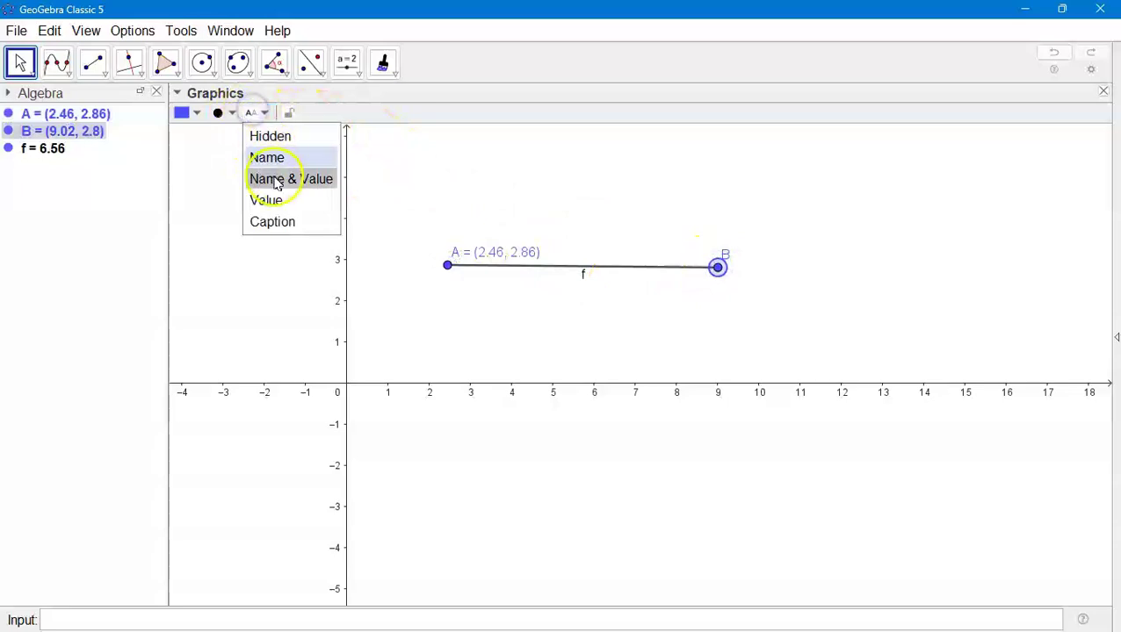
pyautogui.click(275, 180)
pyautogui.moveTo(748, 267); pyautogui.dragTo(743, 248)
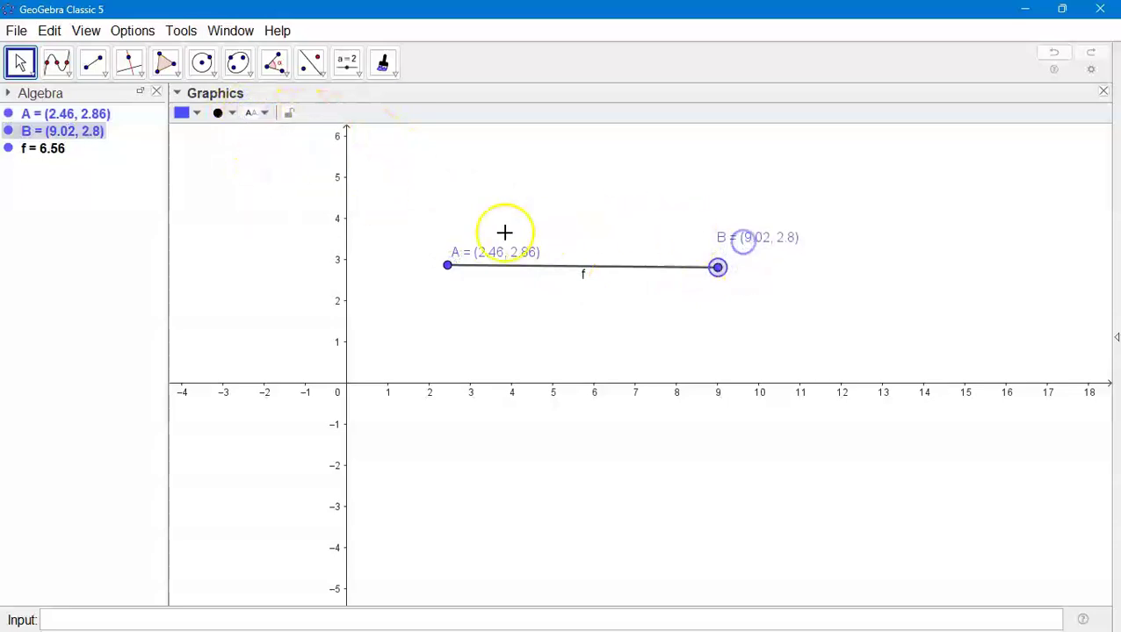
pyautogui.moveTo(493, 254); pyautogui.dragTo(463, 238)
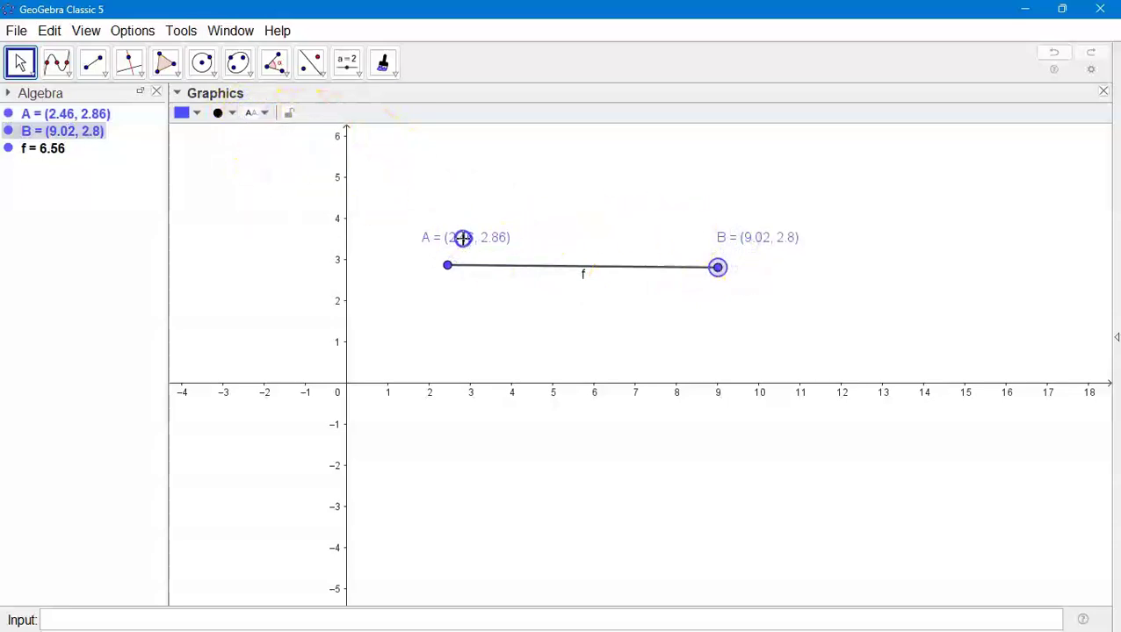
# Rename the segment between points A and B as AB
pyautogui.rightClick(534, 266)
pyautogui.click(627, 375)
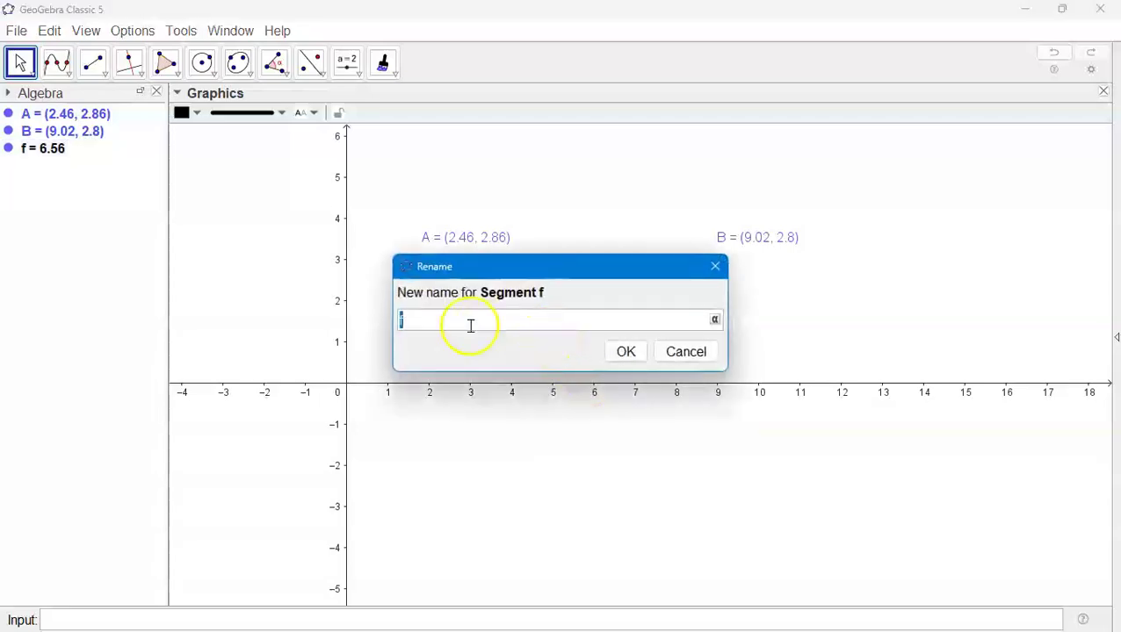
pyautogui.write('AB')
pyautogui.press('Return')
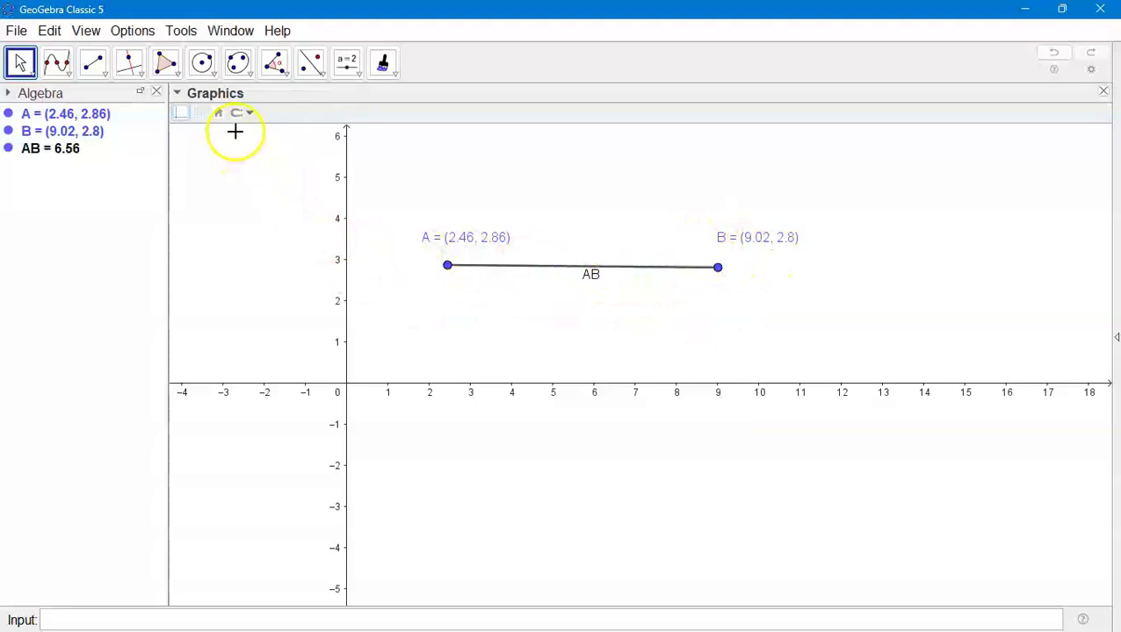
# Label segment AB with its name and value, and move the label above the segment
pyautogui.click(595, 269)
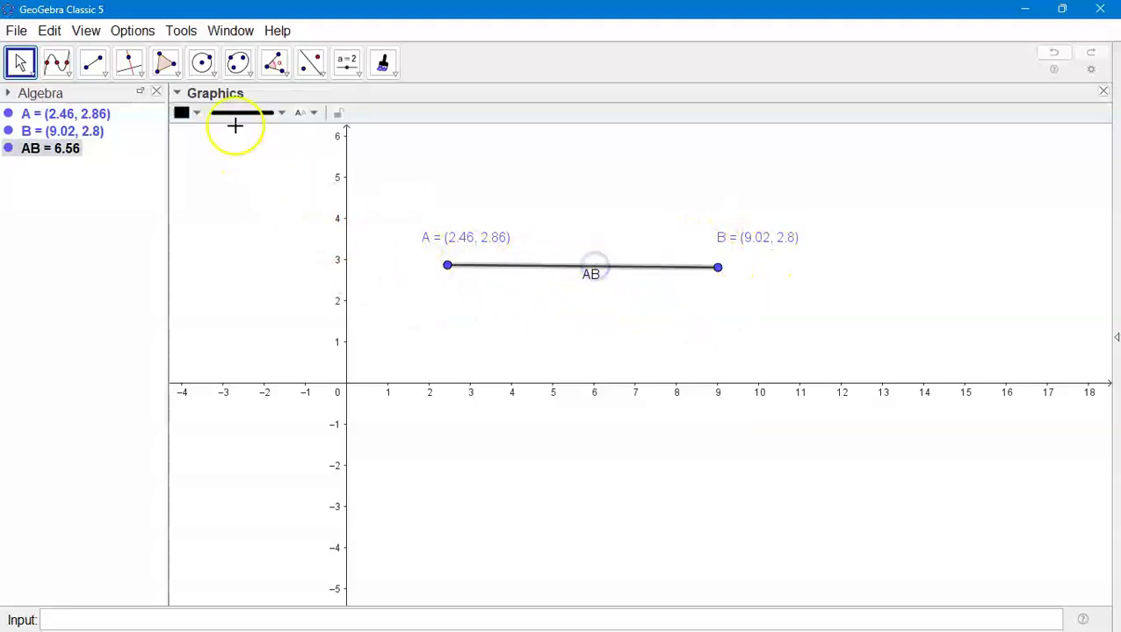
pyautogui.click(334, 114)
pyautogui.click(339, 180)
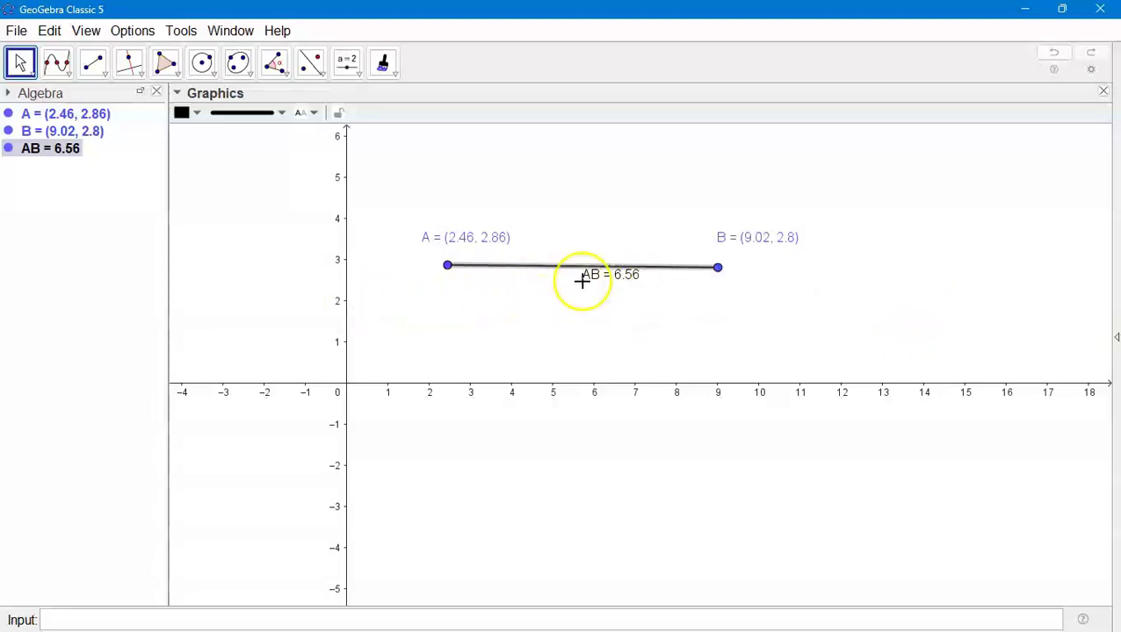
pyautogui.moveTo(621, 279); pyautogui.dragTo(582, 252)
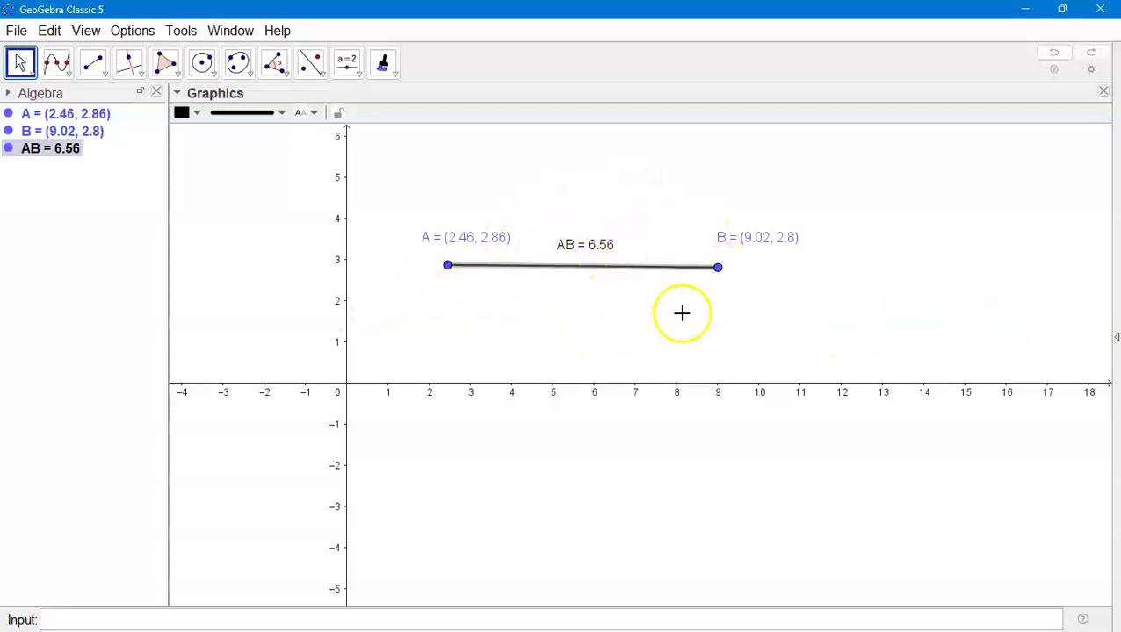
# Change the colour of segment AB to light violet-blue
pyautogui.click(194, 115)
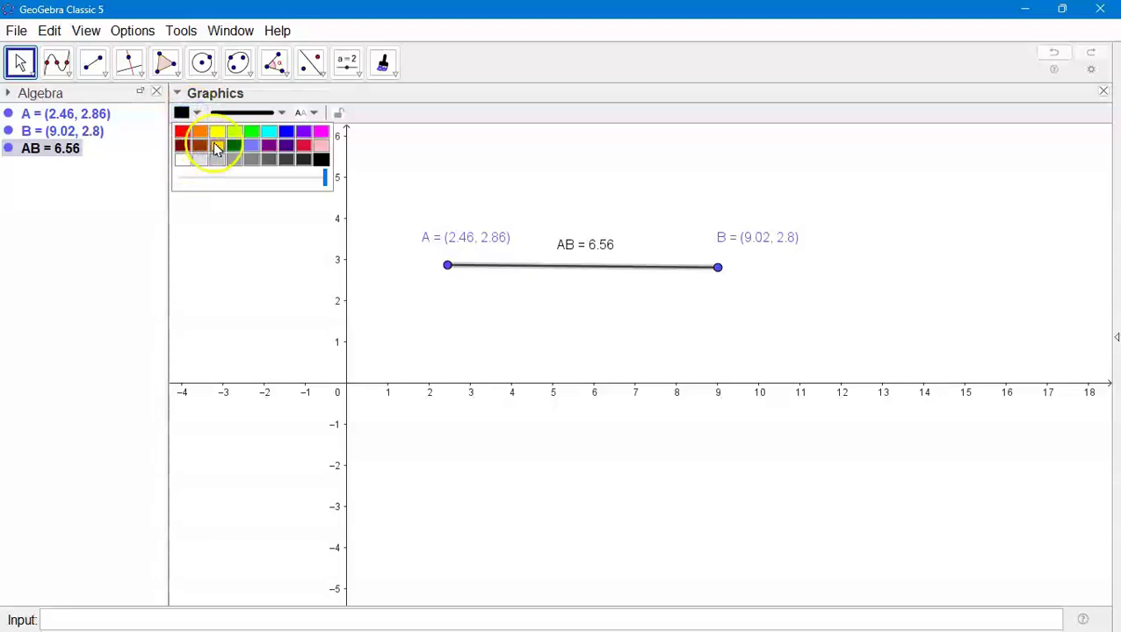
pyautogui.click(251, 147)
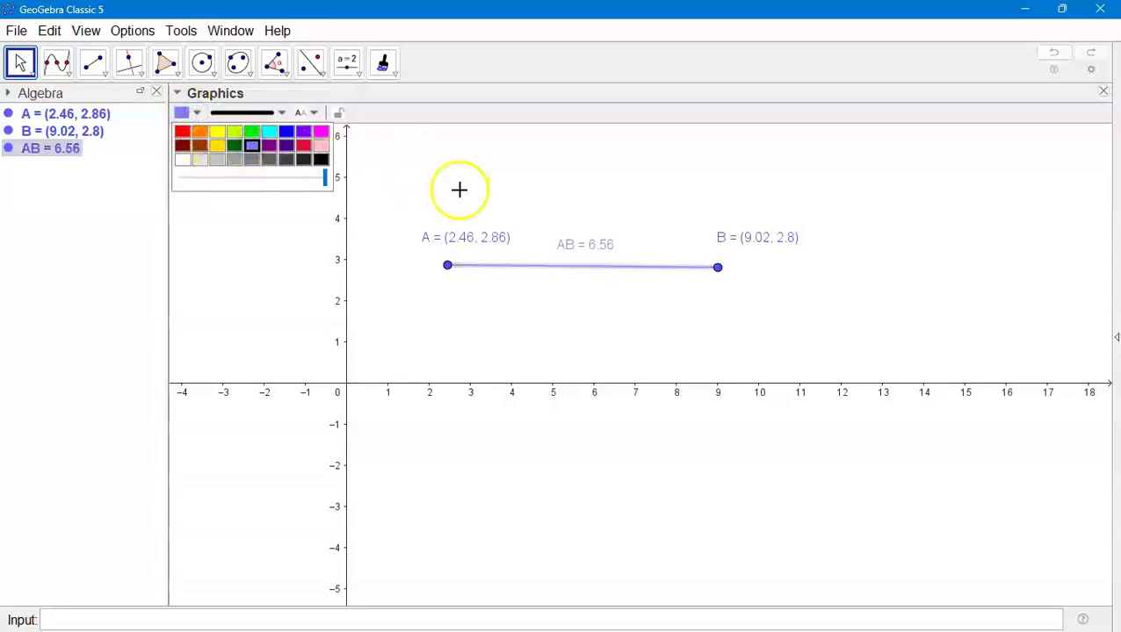
# Enlarge the round markers of points A and B, with A the larger, and colour both points brown
pyautogui.click(447, 265)
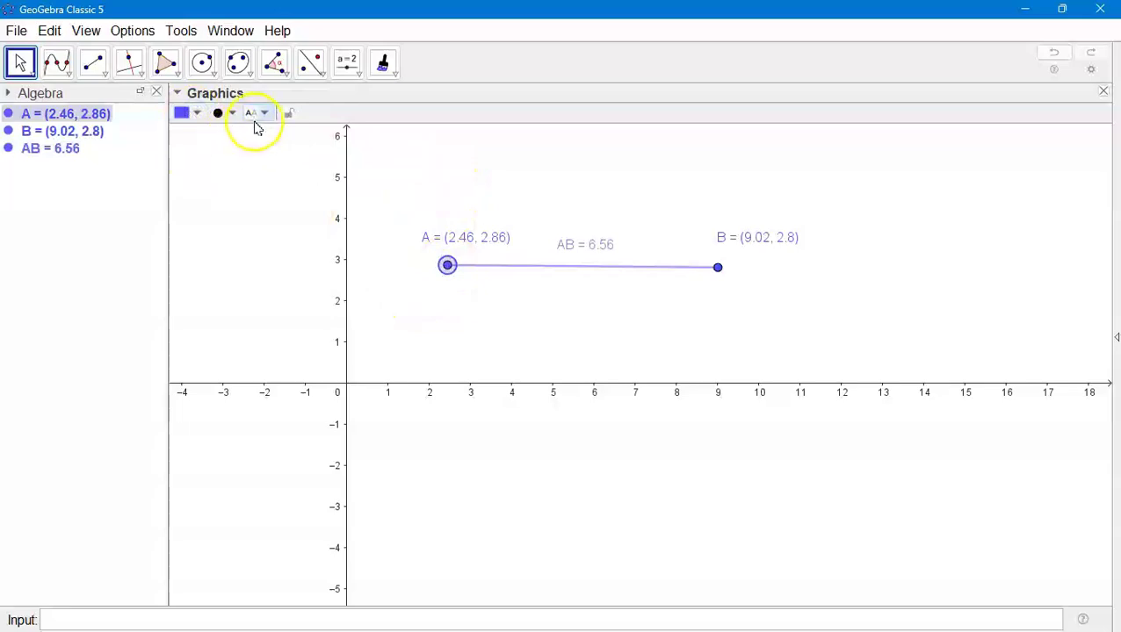
pyautogui.click(224, 117)
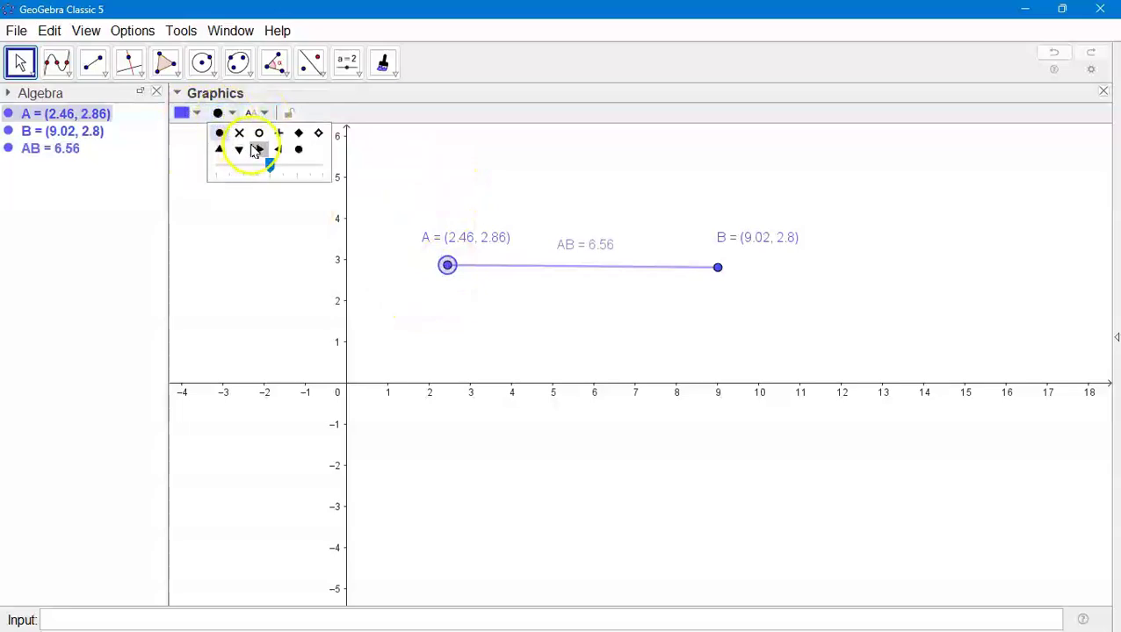
pyautogui.click(298, 132)
pyautogui.moveTo(270, 165); pyautogui.dragTo(302, 169)
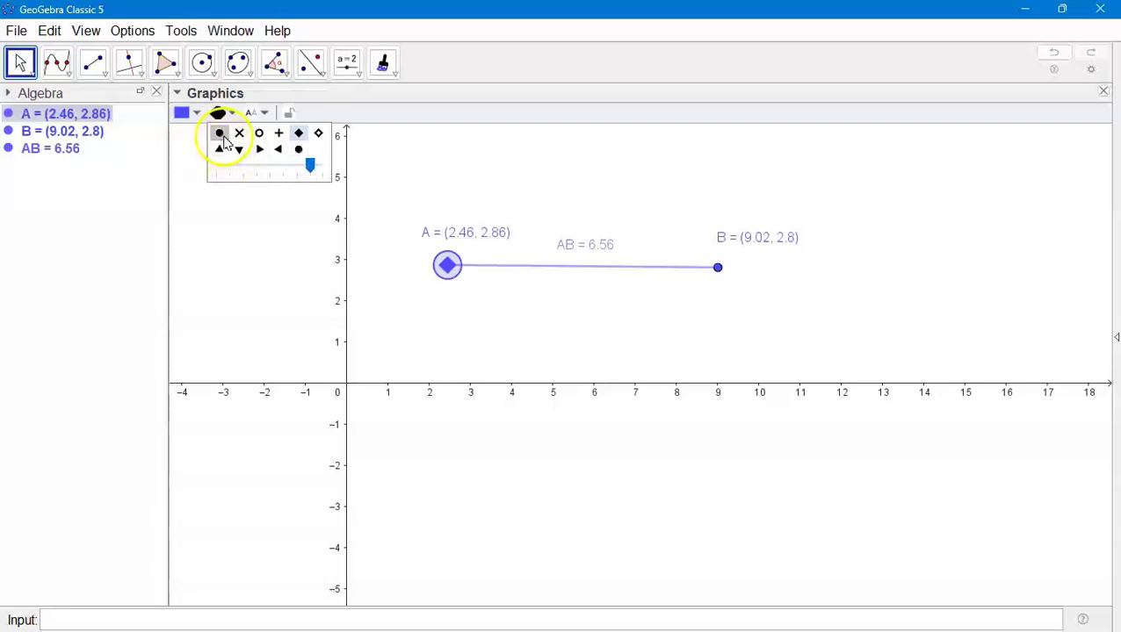
pyautogui.click(197, 115)
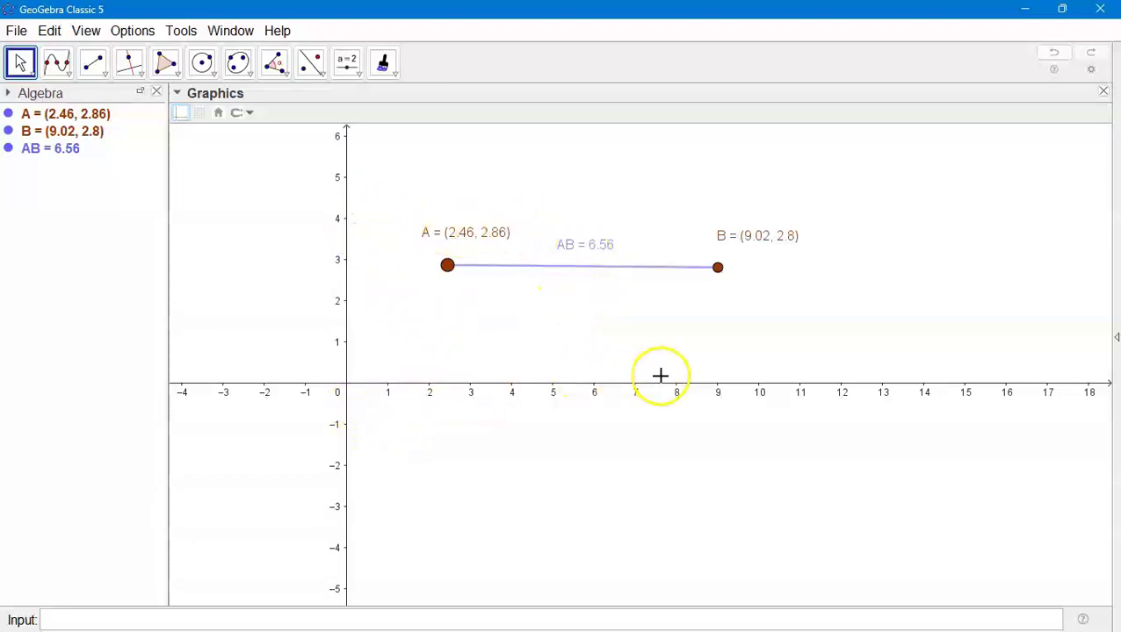
# Place two free points below segment AB at about (5.58, 1.04) and (13.66, 0.9)
pyautogui.click(70, 76)
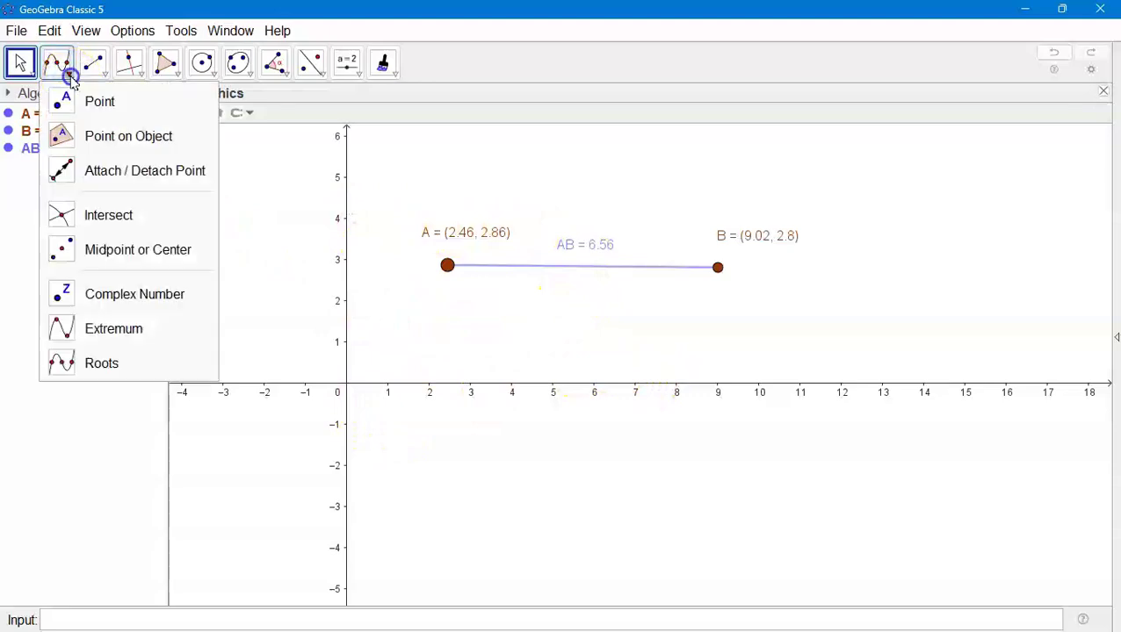
pyautogui.click(92, 104)
pyautogui.click(576, 342)
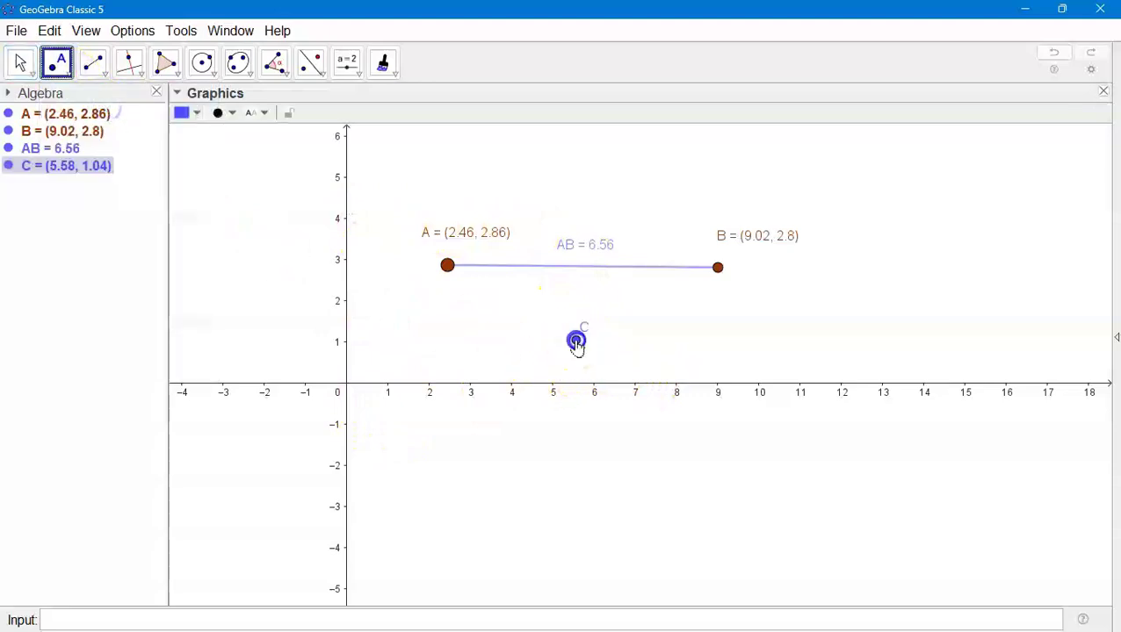
pyautogui.click(908, 345)
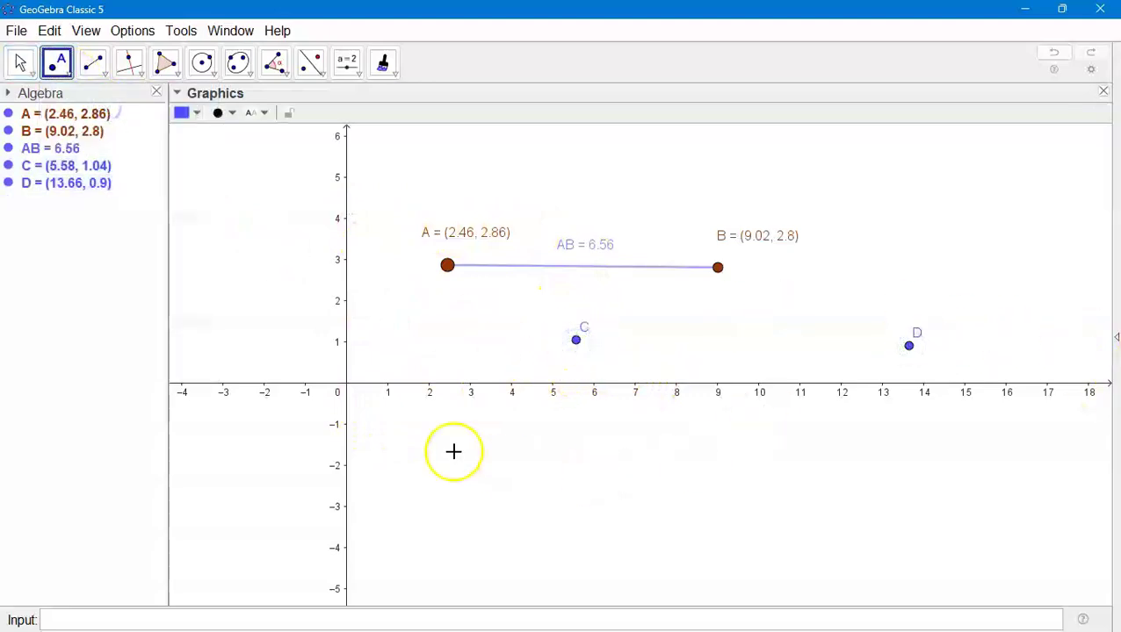
# Connect points C and D with a segment
pyautogui.click(92, 62)
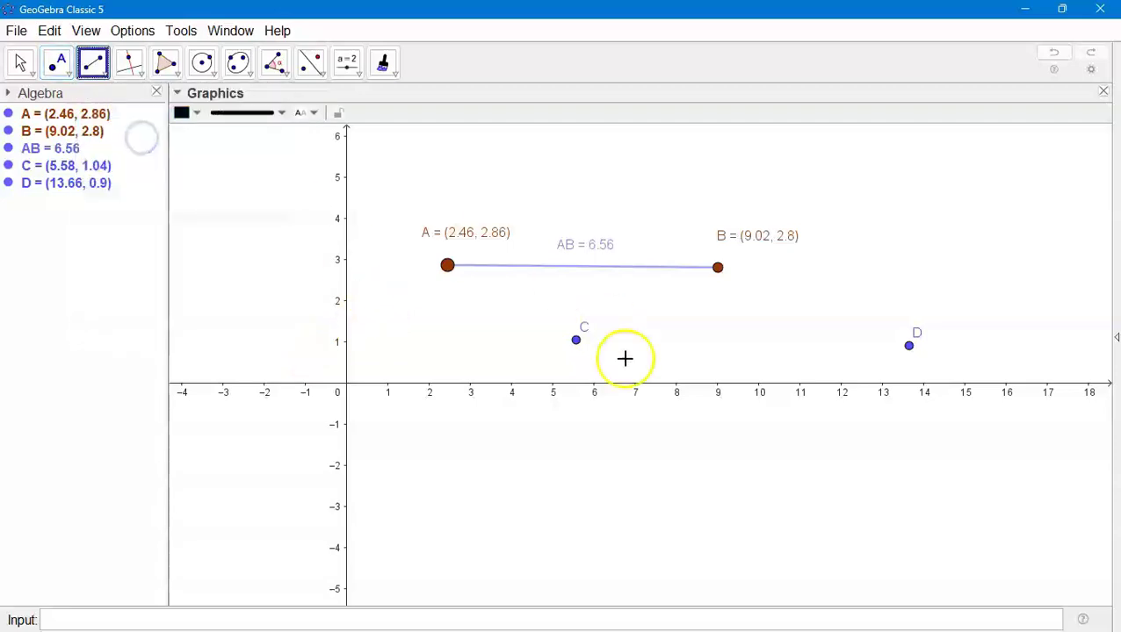
pyautogui.click(575, 341)
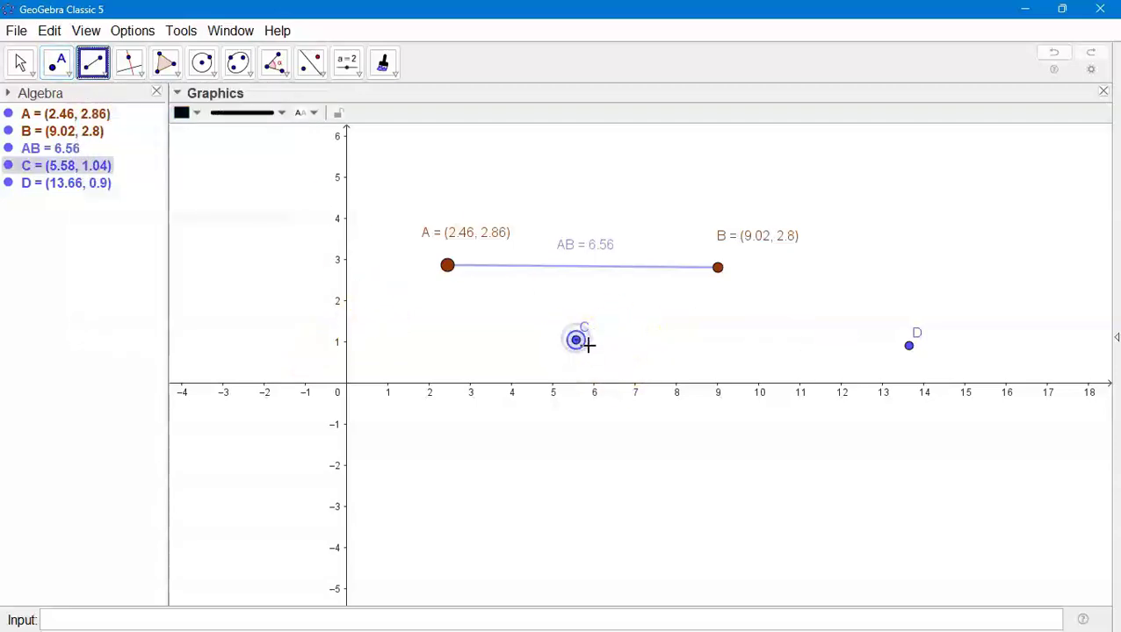
pyautogui.click(909, 347)
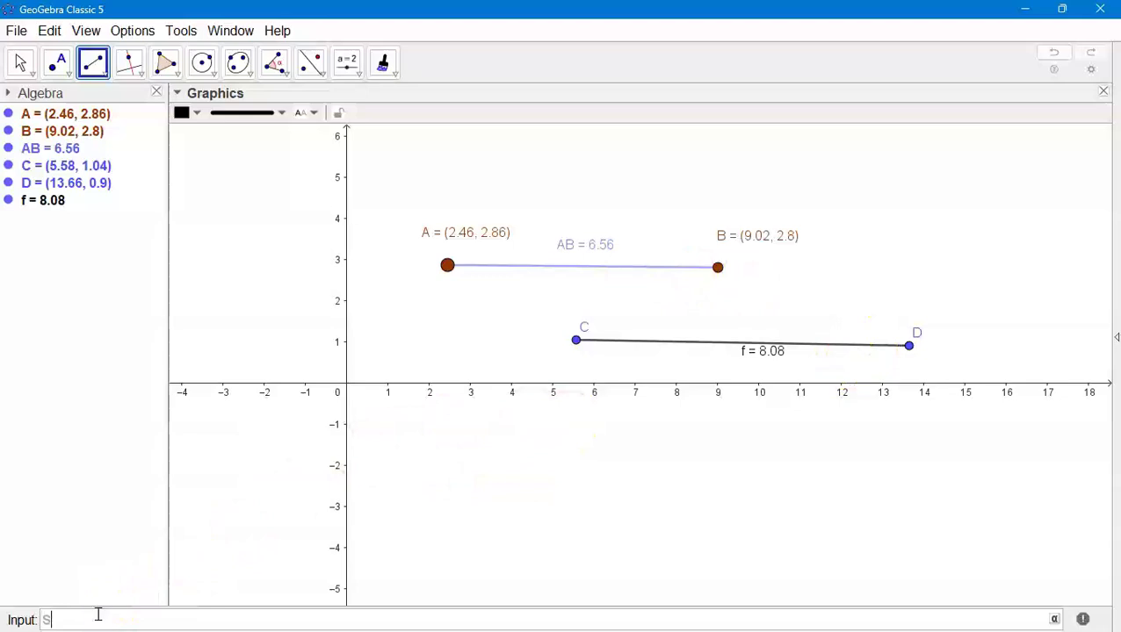
# Create a segment between points A and C by entering the command Segment(A, C)
pyautogui.write('G')
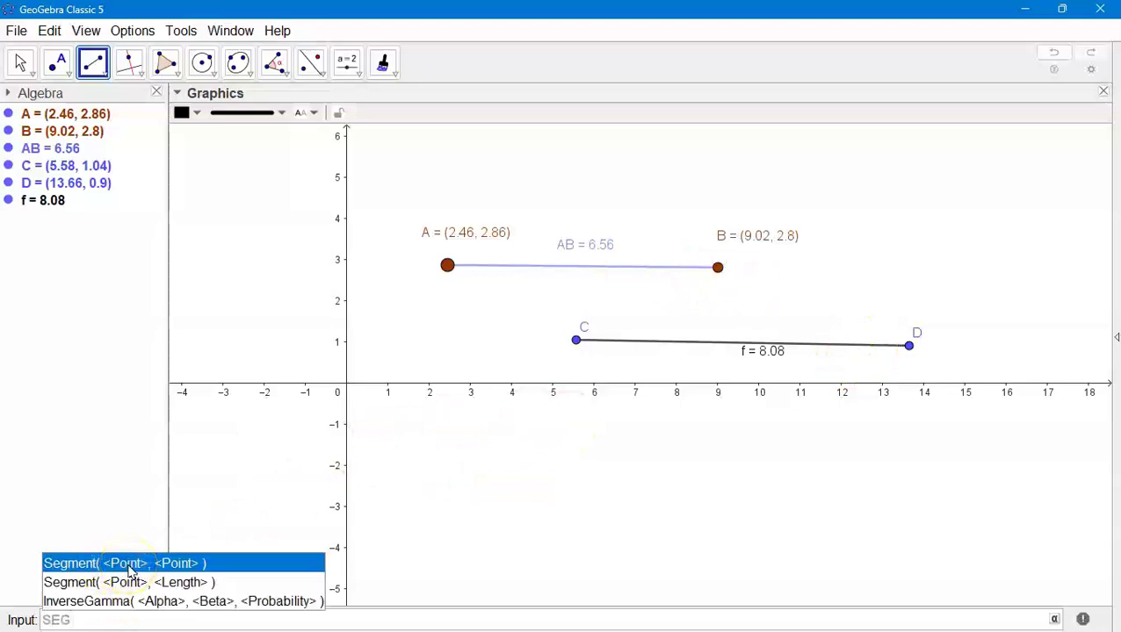
pyautogui.click(130, 566)
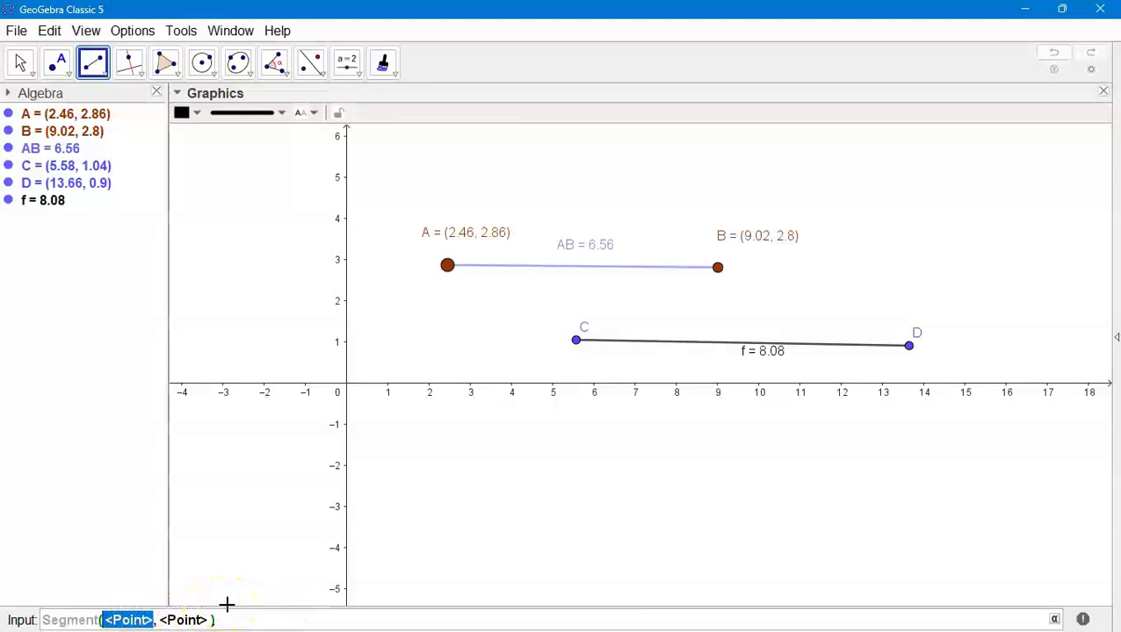
pyautogui.write('A, ')
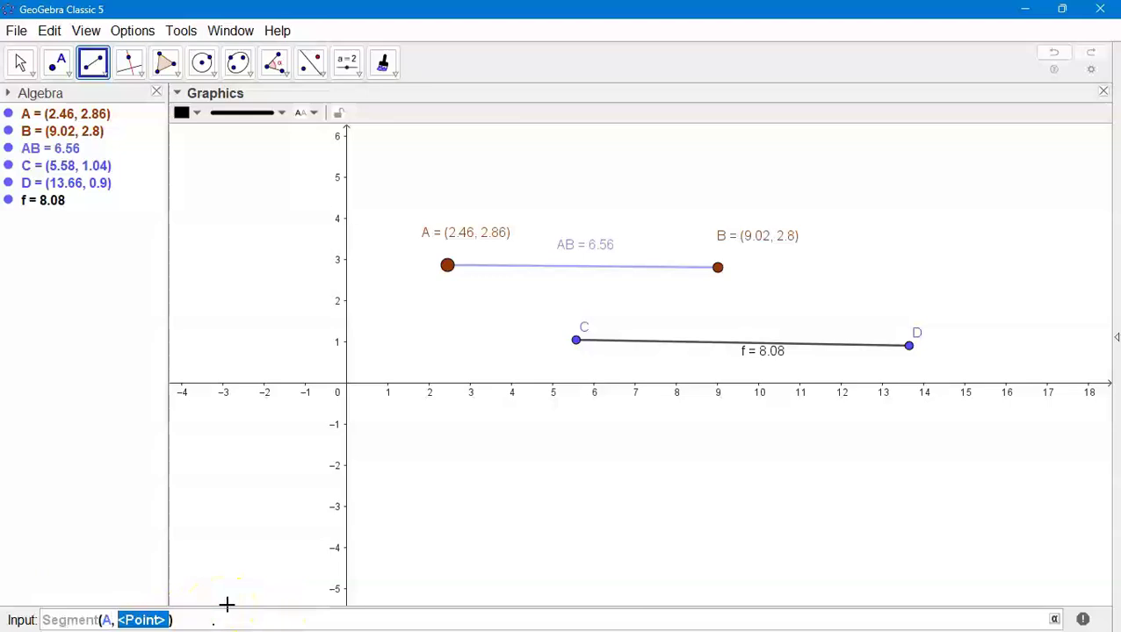
pyautogui.write('C')
pyautogui.press('Return')
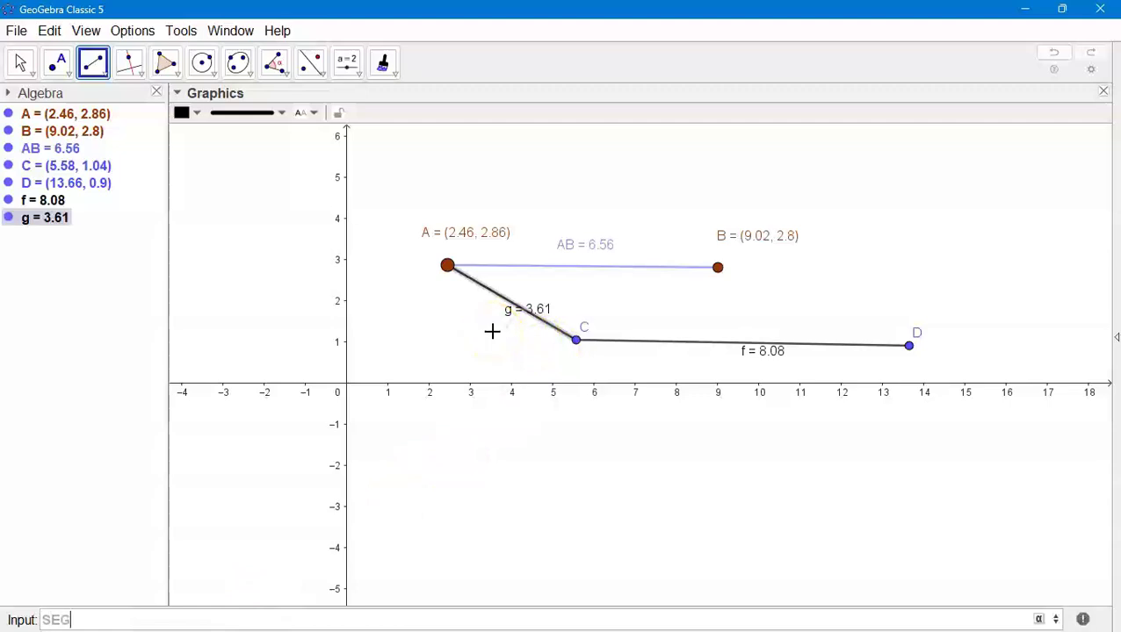
# Create a segment of length 10 starting at point A by entering the command Segment(A, 10)
pyautogui.write('SEG')
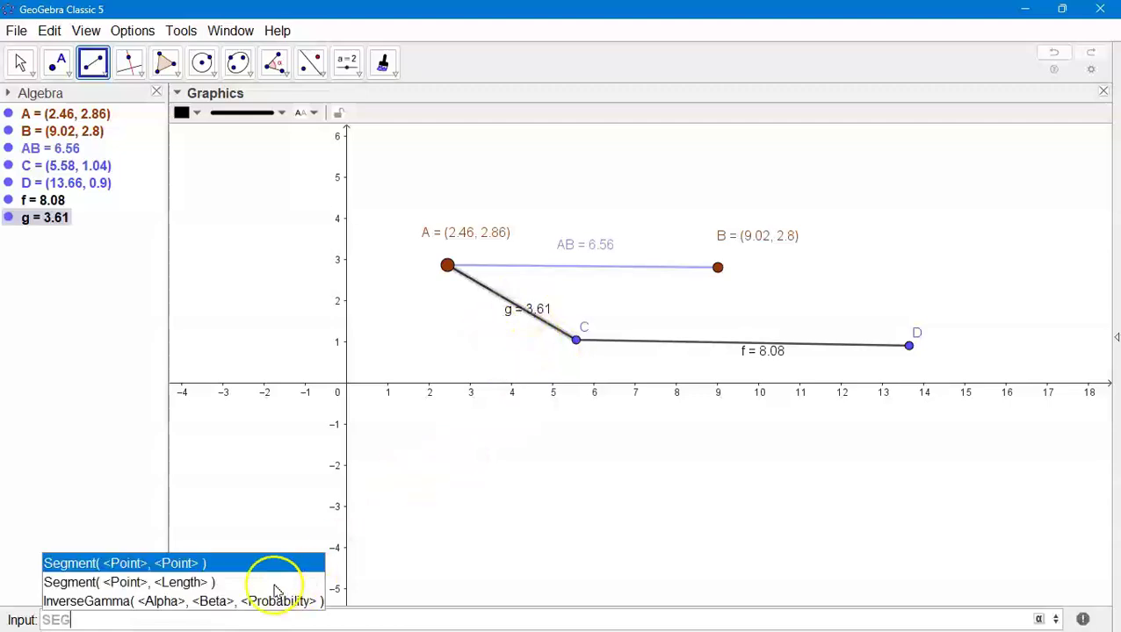
pyautogui.click(139, 583)
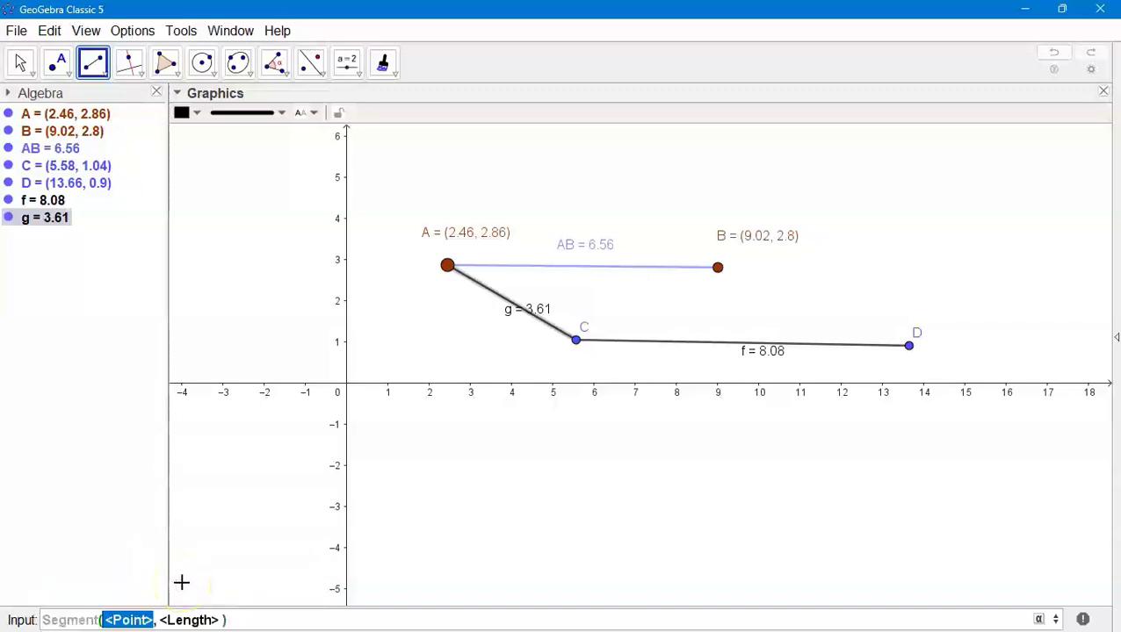
pyautogui.write('A, ')
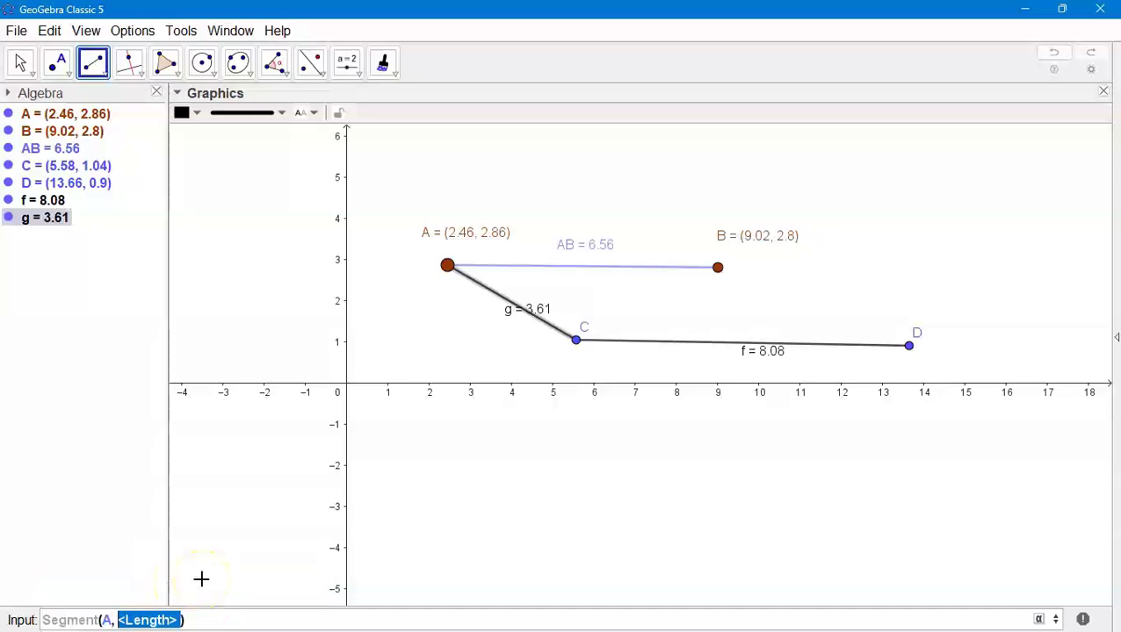
pyautogui.write('10')
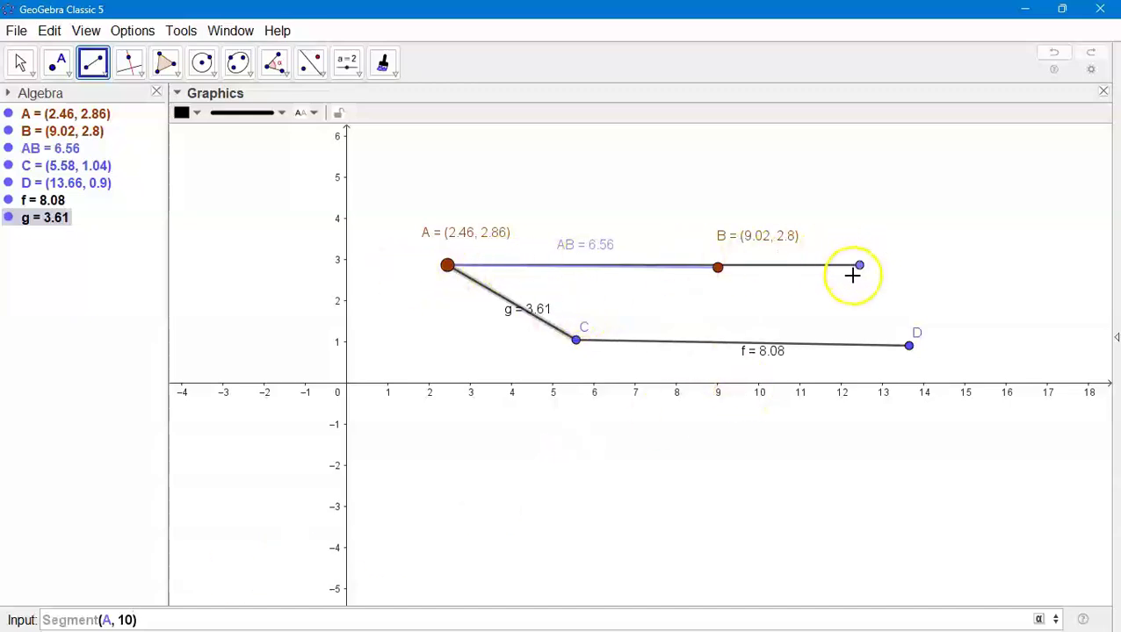
pyautogui.press('Return')
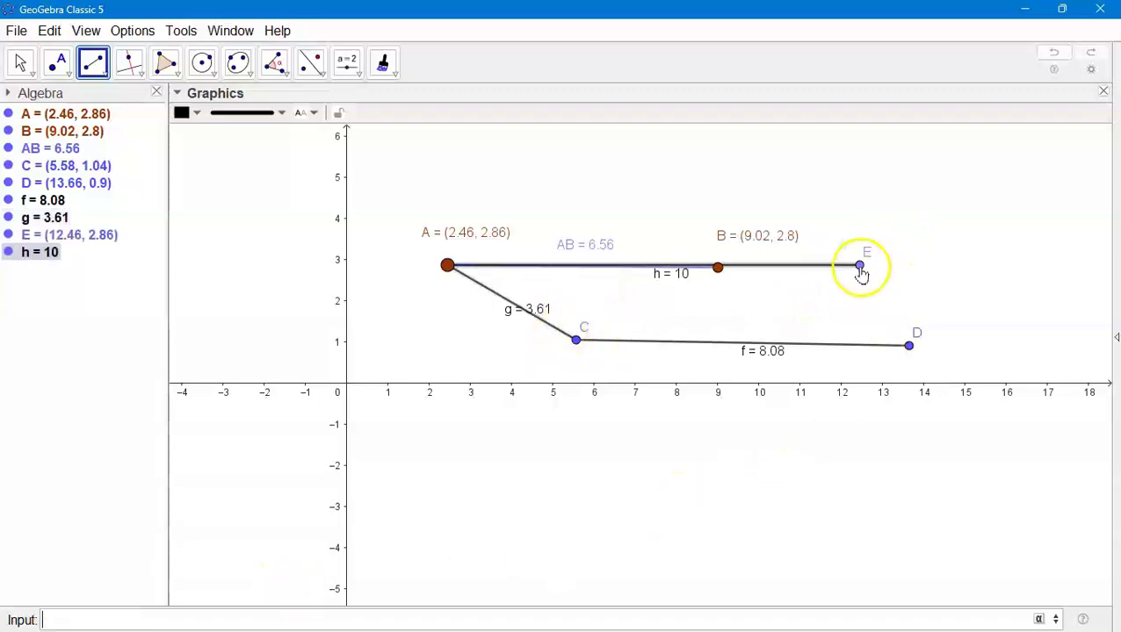
# Move point E to about (12.17, 5.25), point B to (11, 2) and point C to about (7.48, -1.84)
pyautogui.press('Escape')
pyautogui.moveTo(784, 273); pyautogui.dragTo(826, 176)
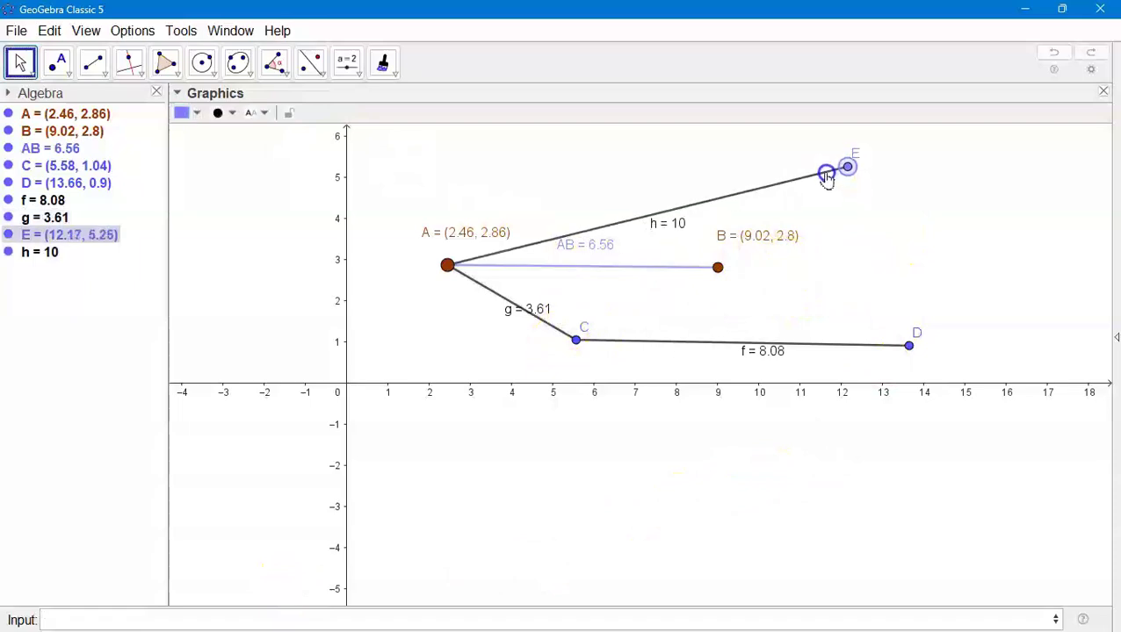
pyautogui.moveTo(718, 267); pyautogui.dragTo(798, 300)
pyautogui.moveTo(575, 340); pyautogui.dragTo(654, 458)
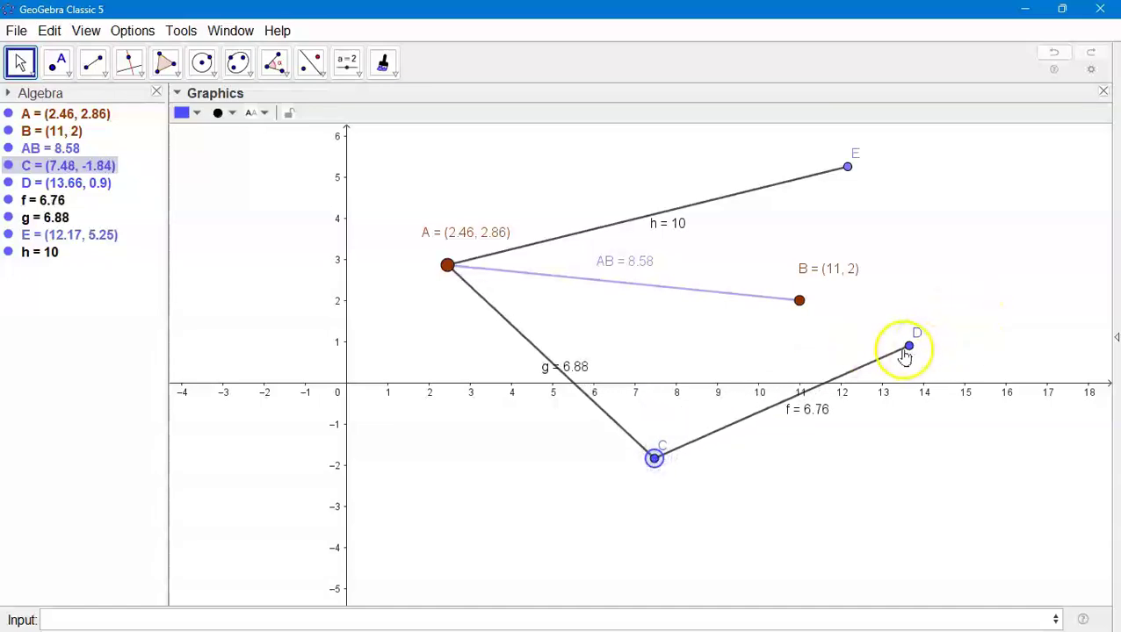
# Place a point on C, and move D to about (1.66, -1.8), B to about (13.54, 1.44) and E to about (12.23, 4.98)
pyautogui.click(57, 64)
pyautogui.moveTo(798, 300); pyautogui.dragTo(818, 240)
pyautogui.moveTo(848, 179); pyautogui.dragTo(849, 185)
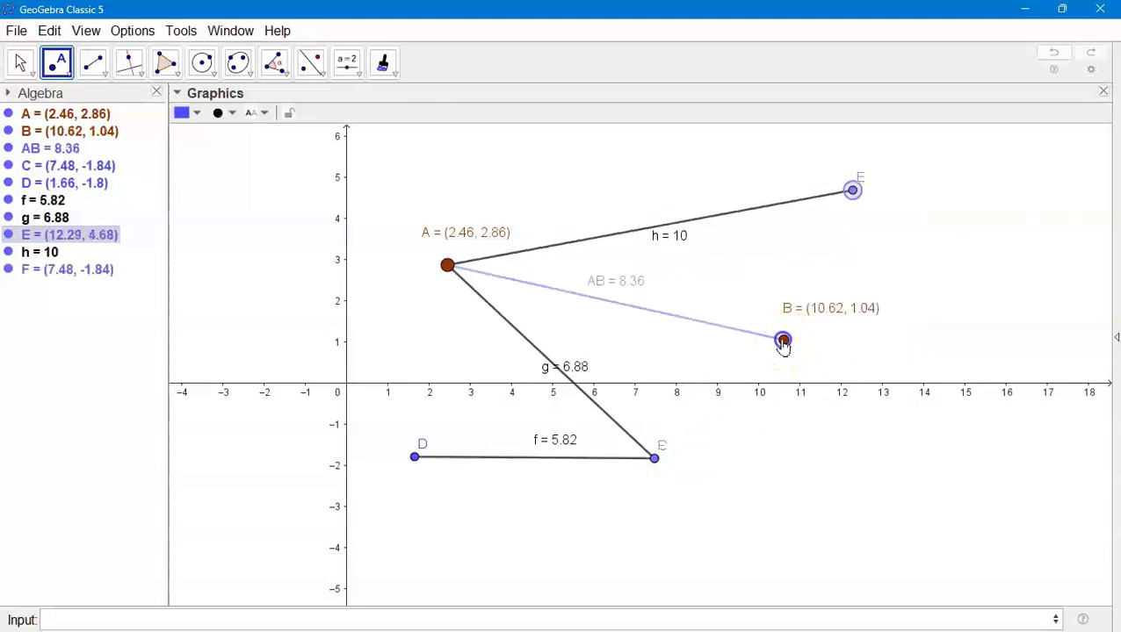
pyautogui.moveTo(783, 343); pyautogui.dragTo(904, 323)
pyautogui.moveTo(854, 194); pyautogui.dragTo(711, 227)
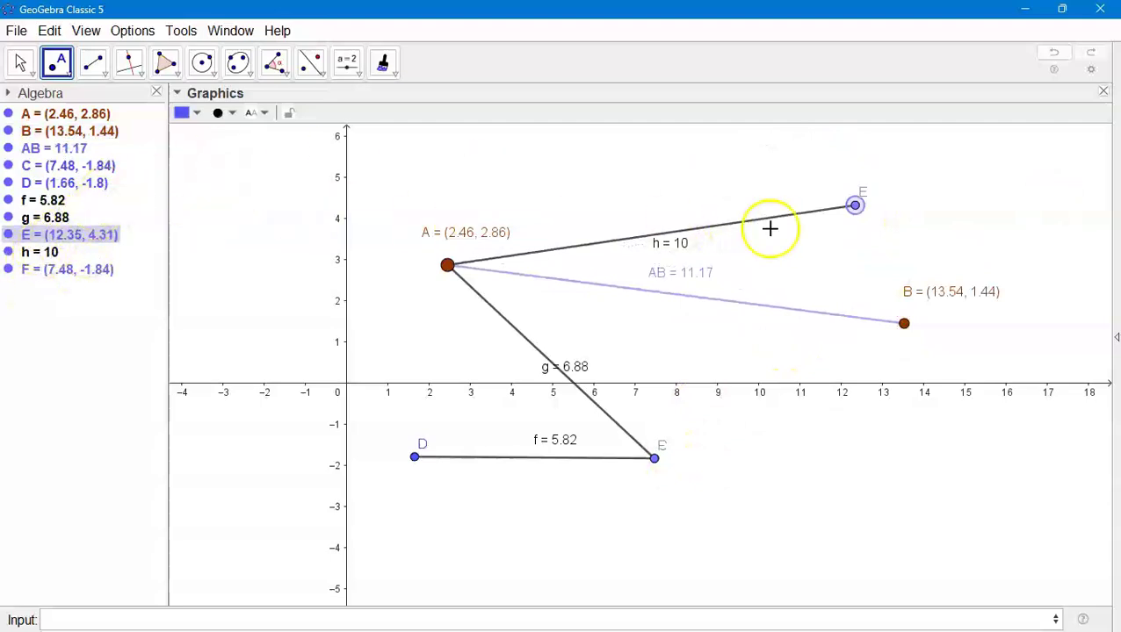
pyautogui.moveTo(856, 205); pyautogui.dragTo(855, 178)
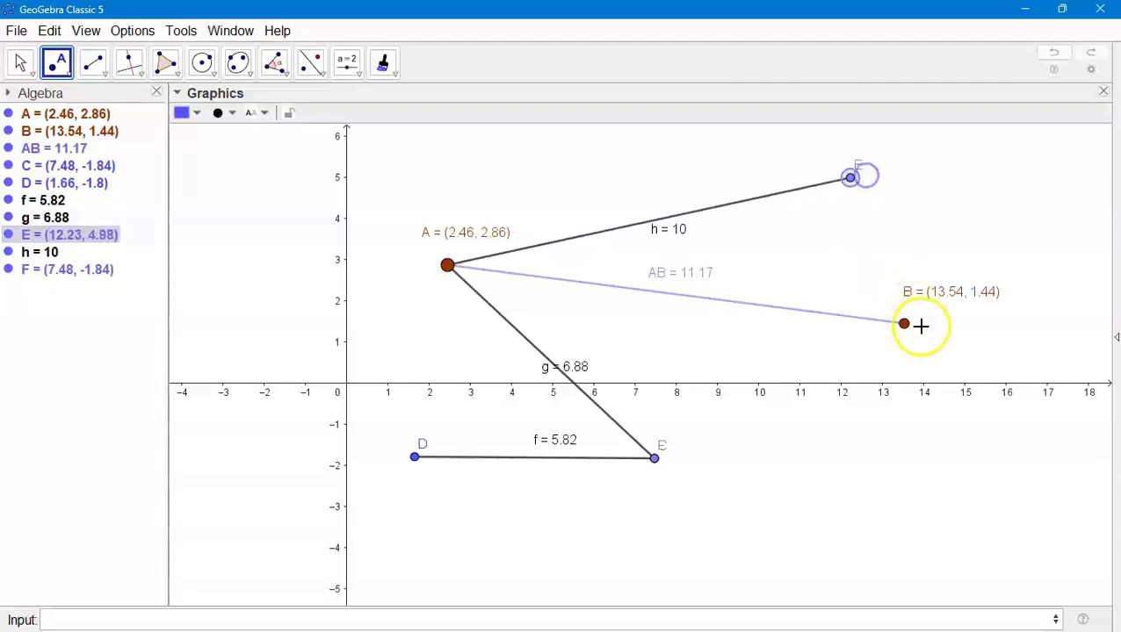